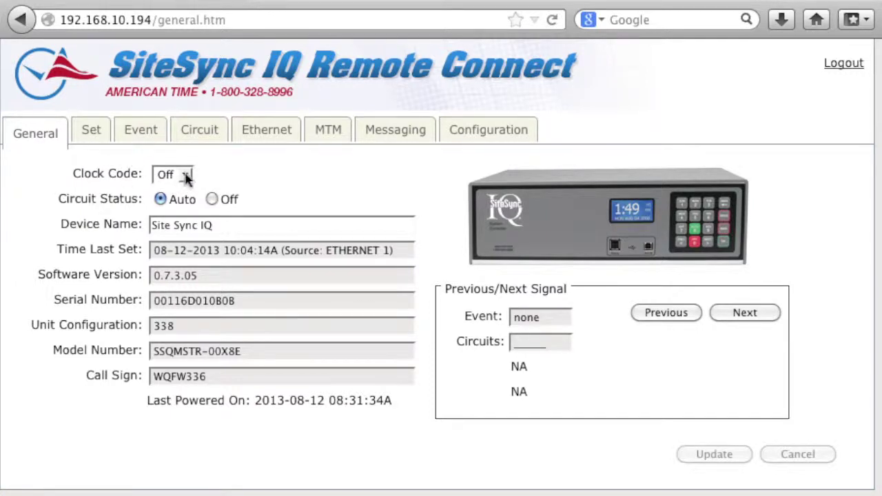
Browse the Clock Code options, then choose clock code 1 to reveal synchronous clock adjustments
left_click(185, 175)
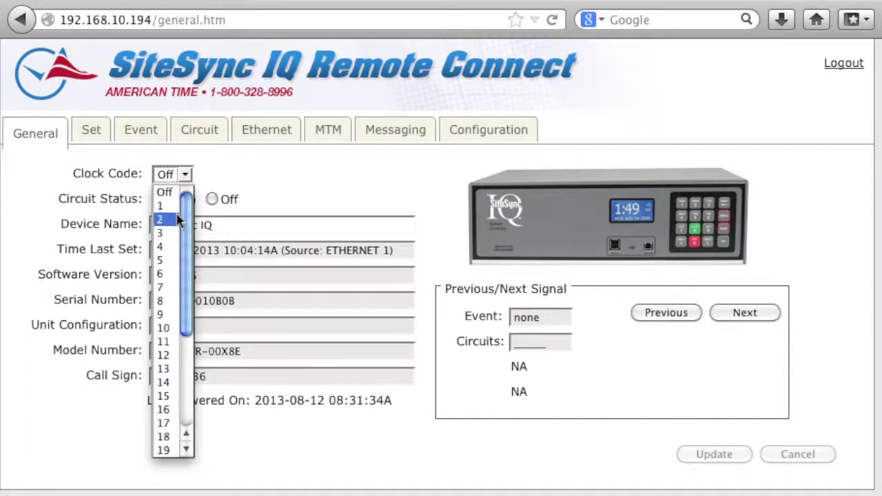
key("Down")
left_click(236, 178)
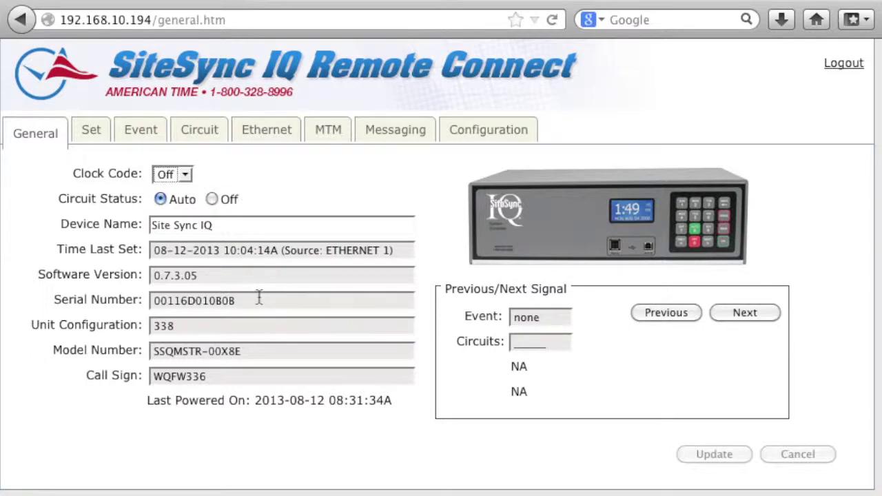
left_click(186, 175)
left_click(172, 190)
left_click(186, 175)
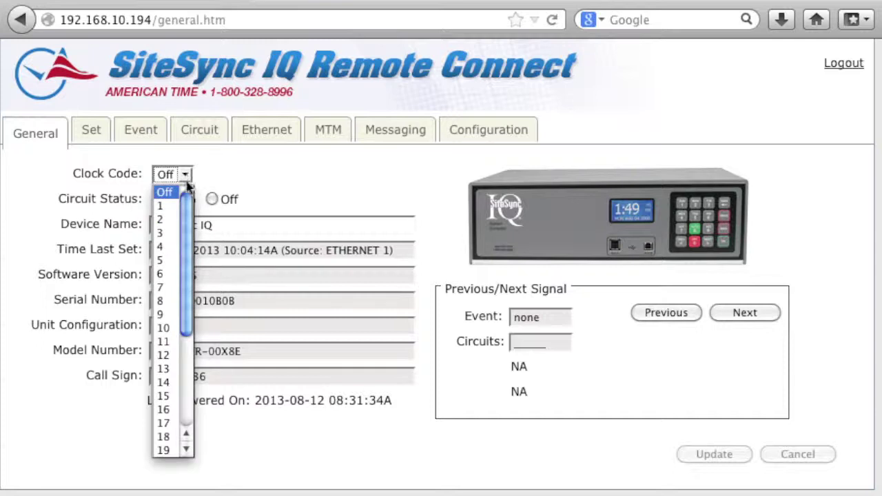
left_click(172, 205)
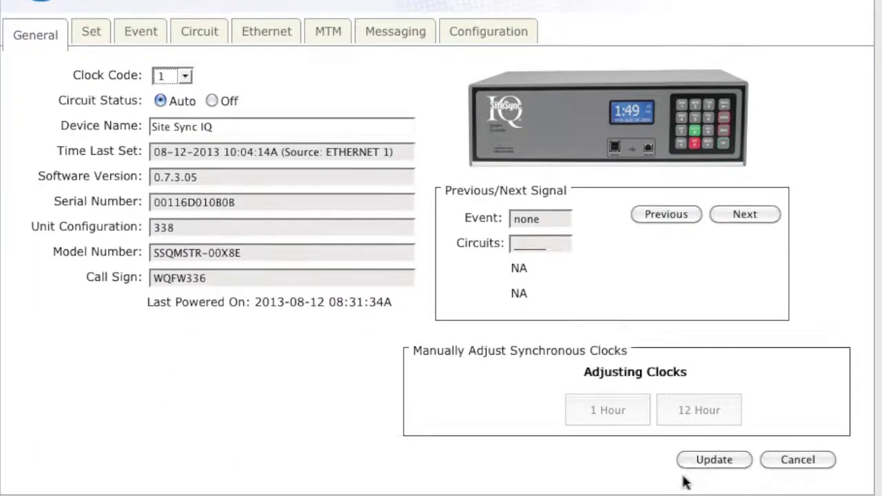
Try clock code 2, revert to 1, and send the clock code to the device with Update
left_click(186, 67)
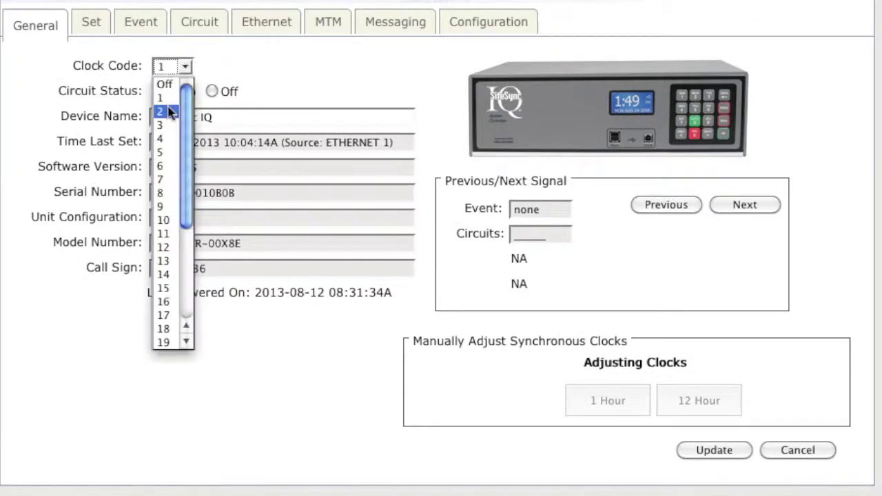
left_click(169, 113)
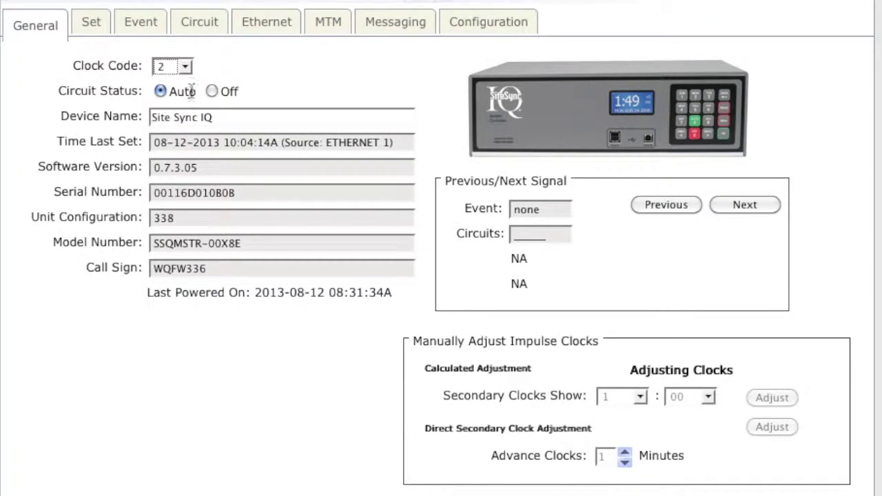
left_click(187, 67)
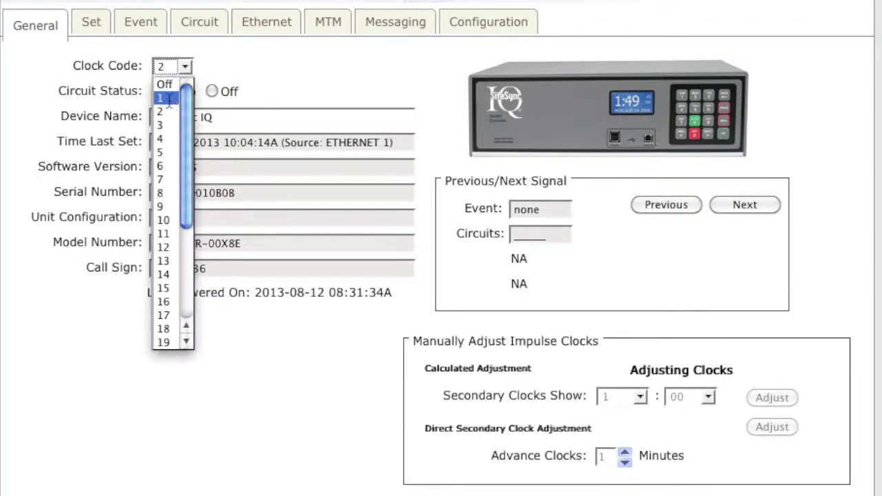
left_click(170, 99)
left_click(723, 451)
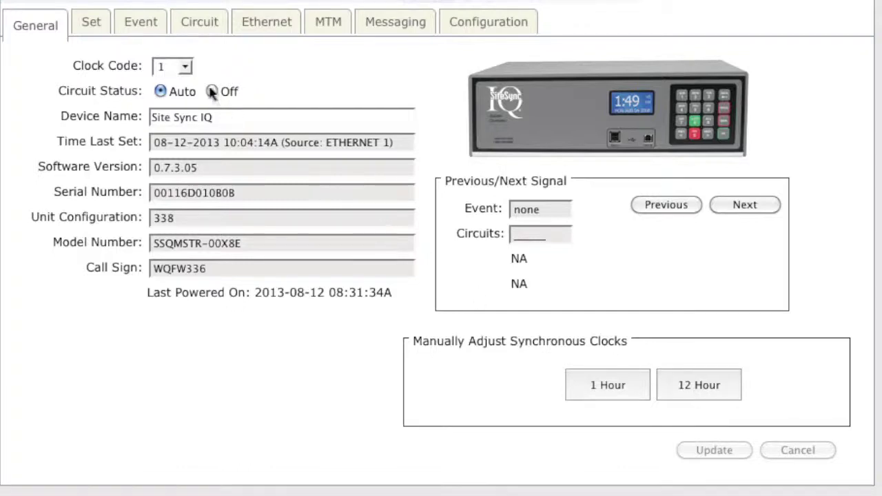
Switch the clock code to 2 and set Secondary Clocks Show to 12:30
left_click(184, 66)
left_click(166, 111)
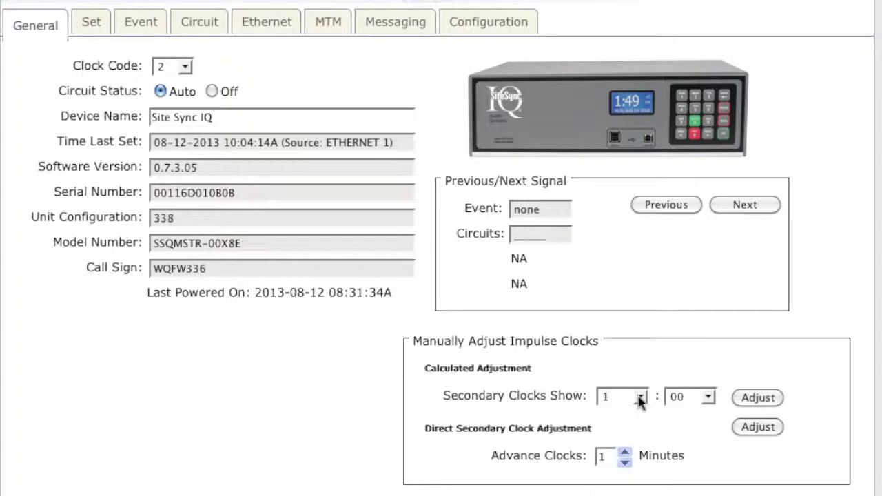
left_click(640, 399)
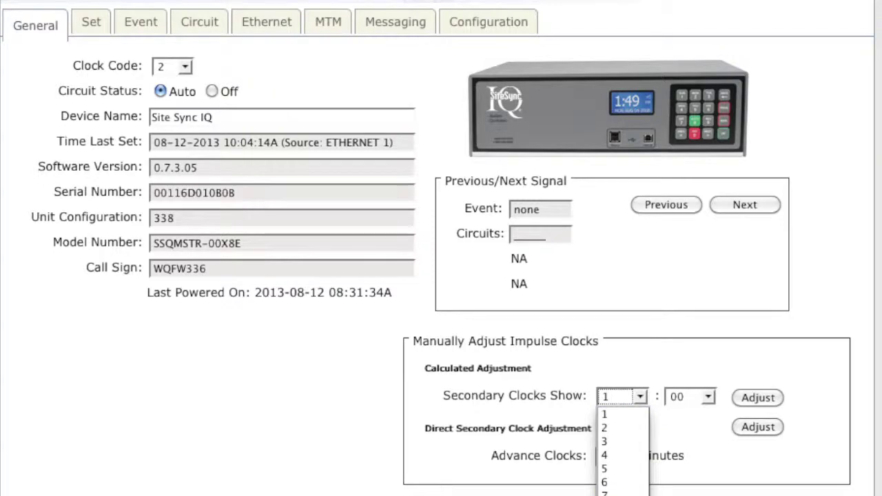
key("Return")
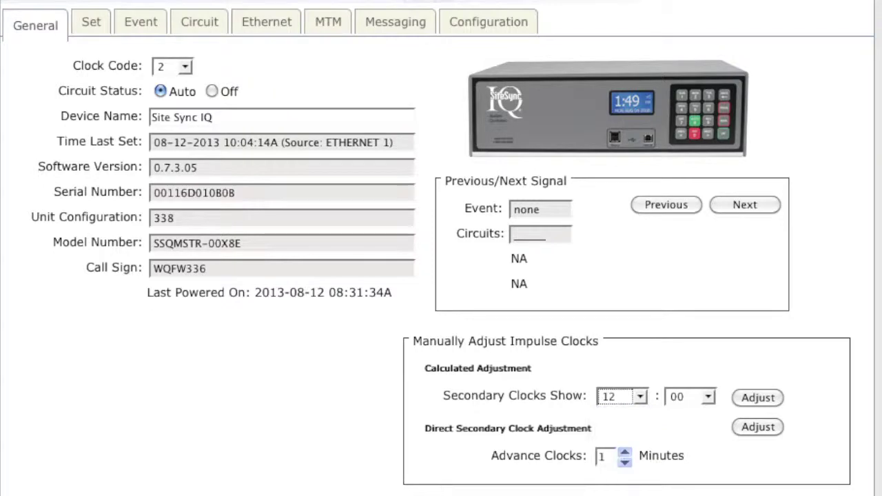
left_click(708, 397)
scroll(699, 442, "down", 9)
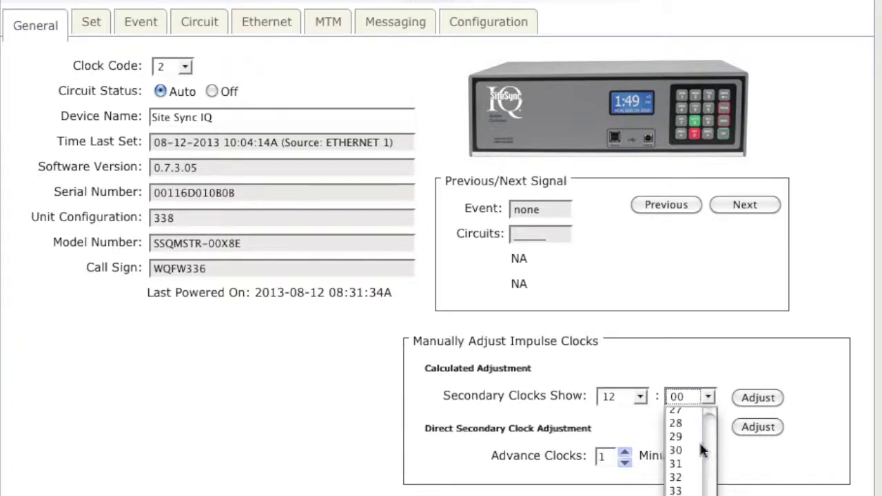
left_click(698, 451)
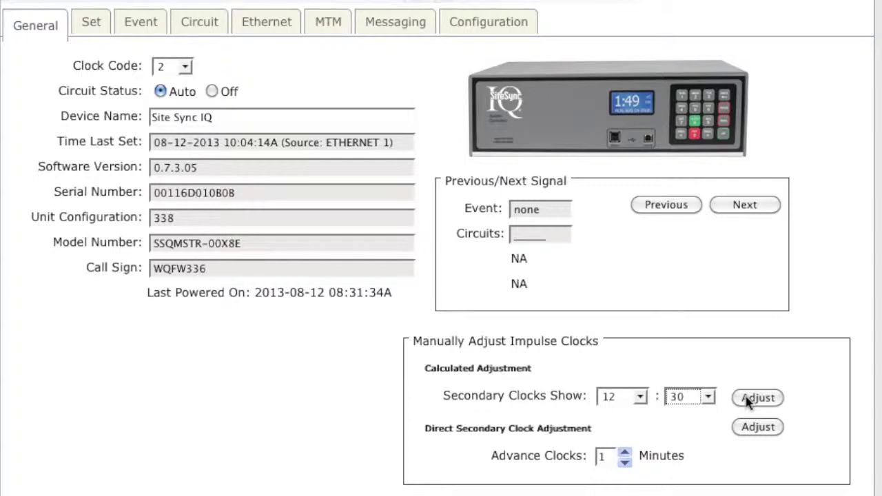
Raise Advance Clocks to 10 minutes and start the direct secondary clock adjustment
left_click(624, 453)
left_click(625, 454)
left_click(624, 454)
left_click(624, 454)
left_click(625, 454)
left_click(624, 454)
left_click(625, 455)
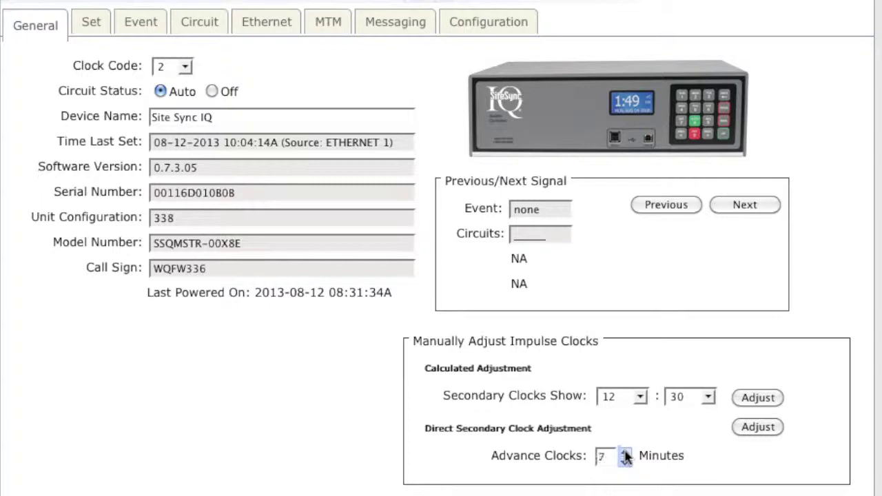
left_click(624, 454)
left_click(624, 454)
left_click(625, 454)
left_click_drag(485, 433, 533, 433)
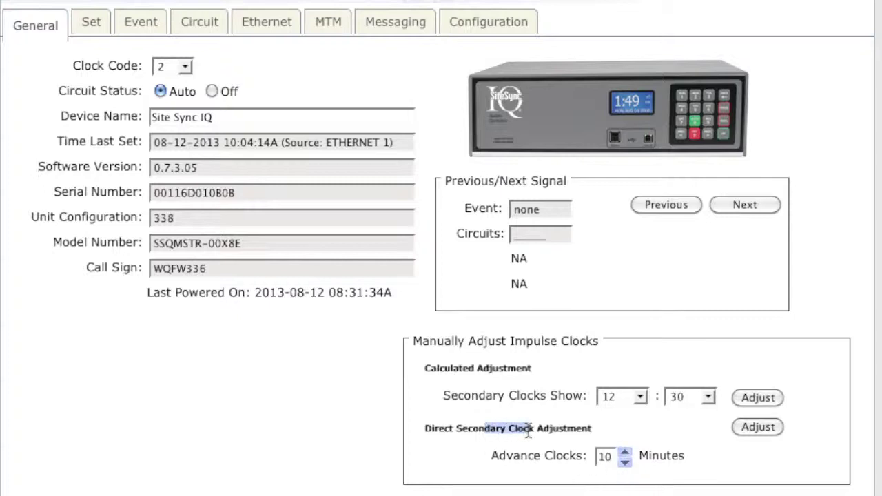
left_click(735, 442)
left_click(762, 429)
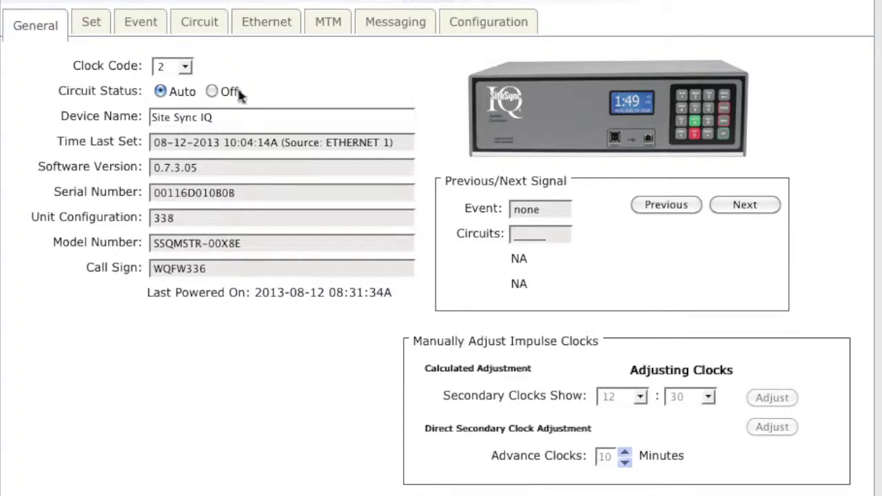
left_click(233, 124)
Replace the device name 'Site Sync IQ' with 'Lincoln High School', correcting a typo
left_click_drag(241, 119, 91, 115)
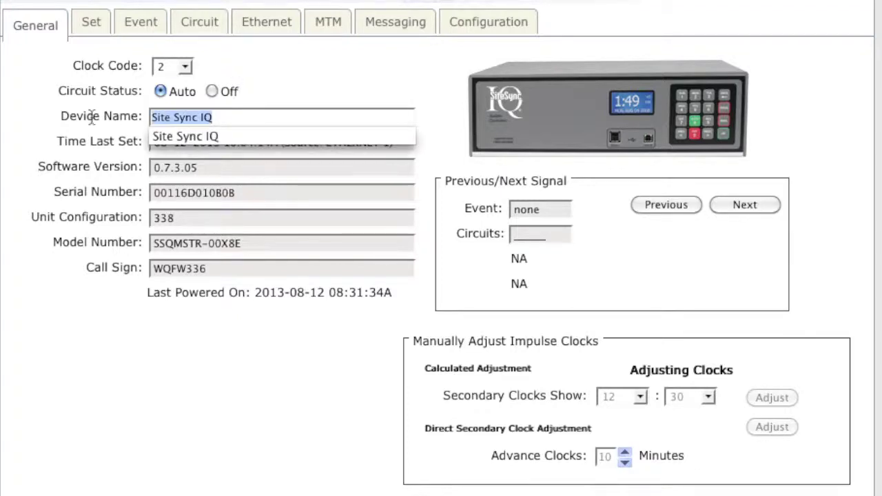
type("Lincold")
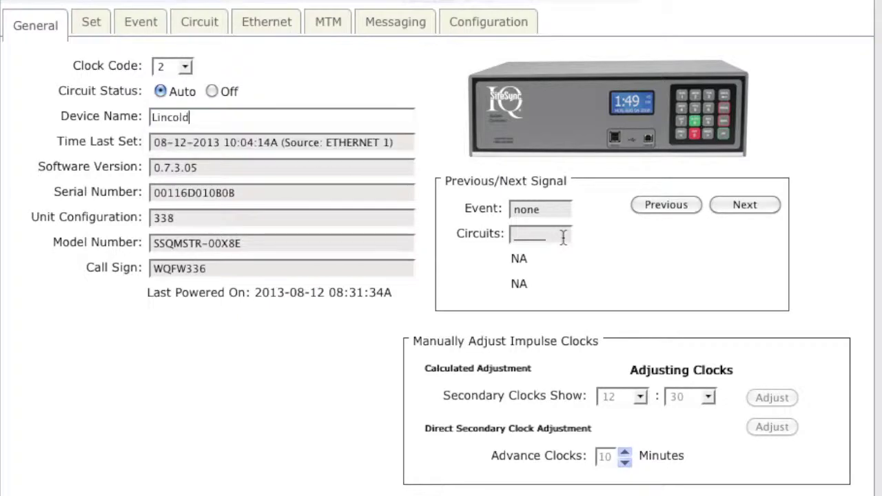
key("BackSpace")
type("n High School")
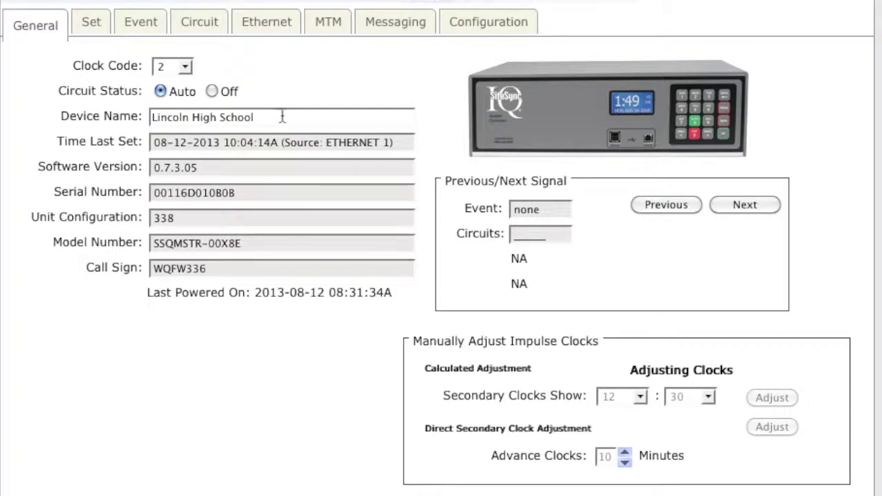
left_click(269, 170)
left_click_drag(187, 142, 319, 143)
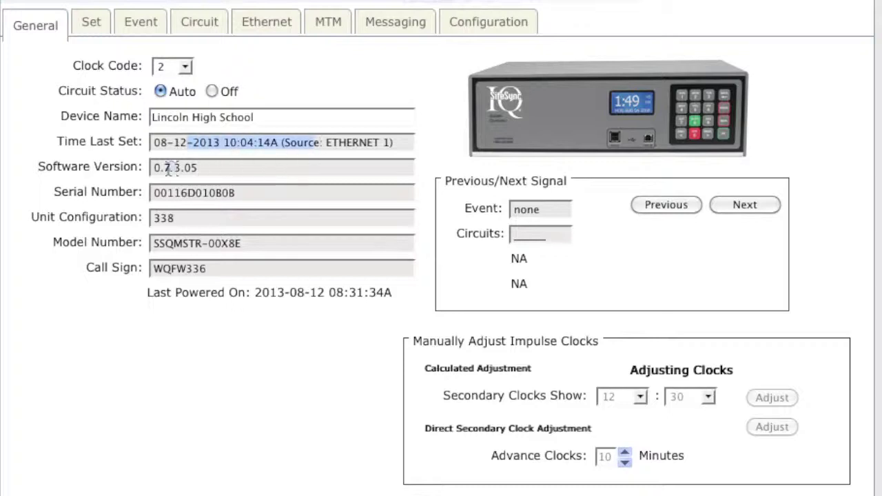
left_click_drag(157, 167, 213, 168)
left_click(176, 193)
left_click_drag(176, 194, 263, 194)
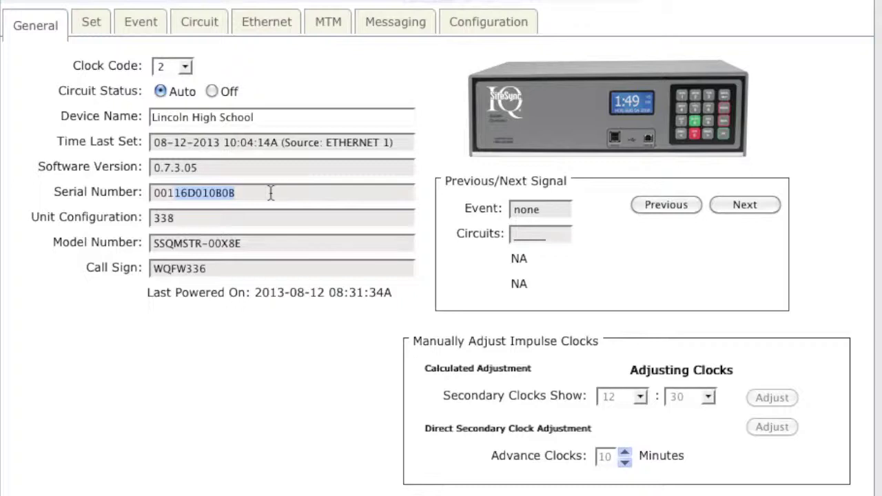
left_click(271, 194)
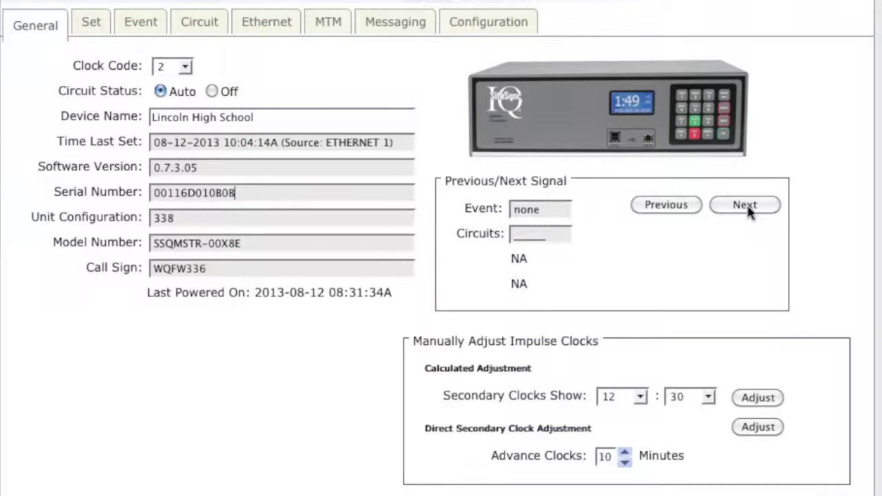
left_click(749, 210)
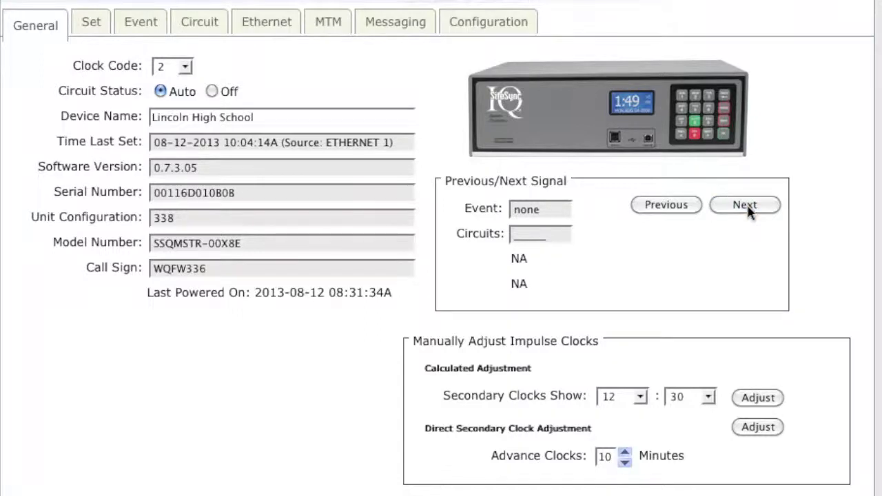